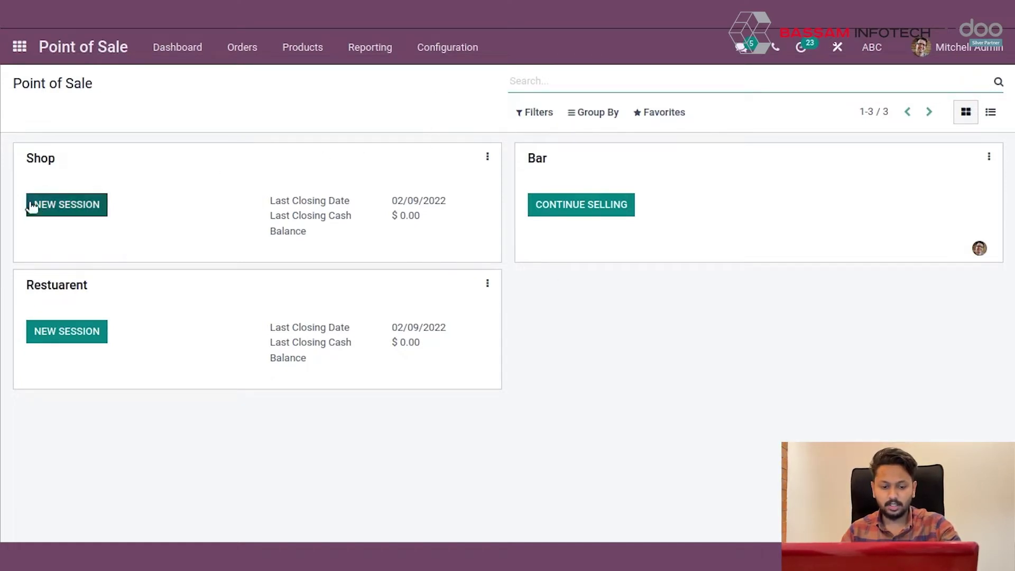
# Review the Shop and Restuarent points of sale, then open the Payment Methods list.
pyautogui.doubleClick(34, 156)
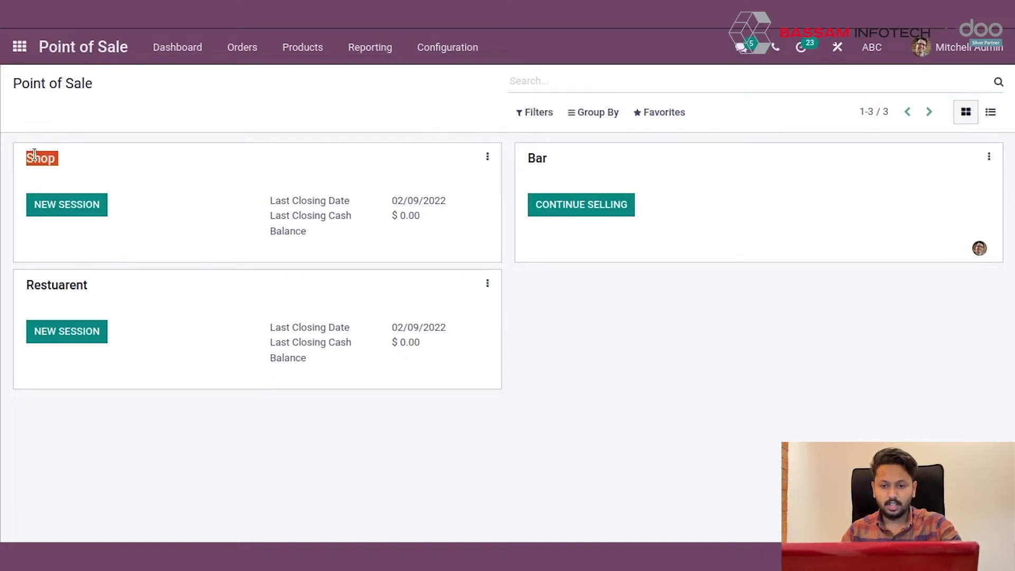
pyautogui.doubleClick(56, 289)
pyautogui.moveTo(426, 440); pyautogui.dragTo(545, 233)
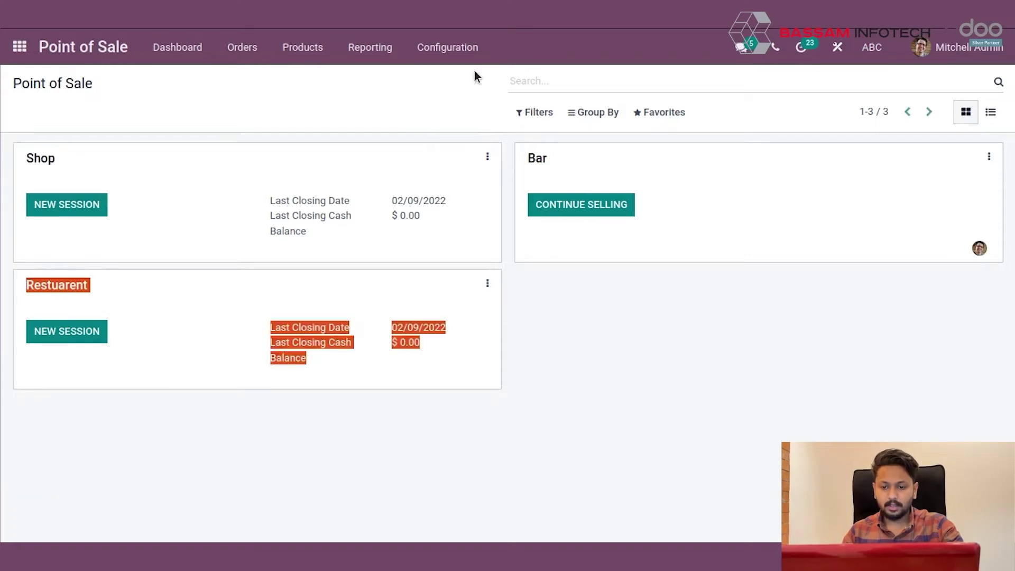
pyautogui.click(456, 52)
pyautogui.click(468, 121)
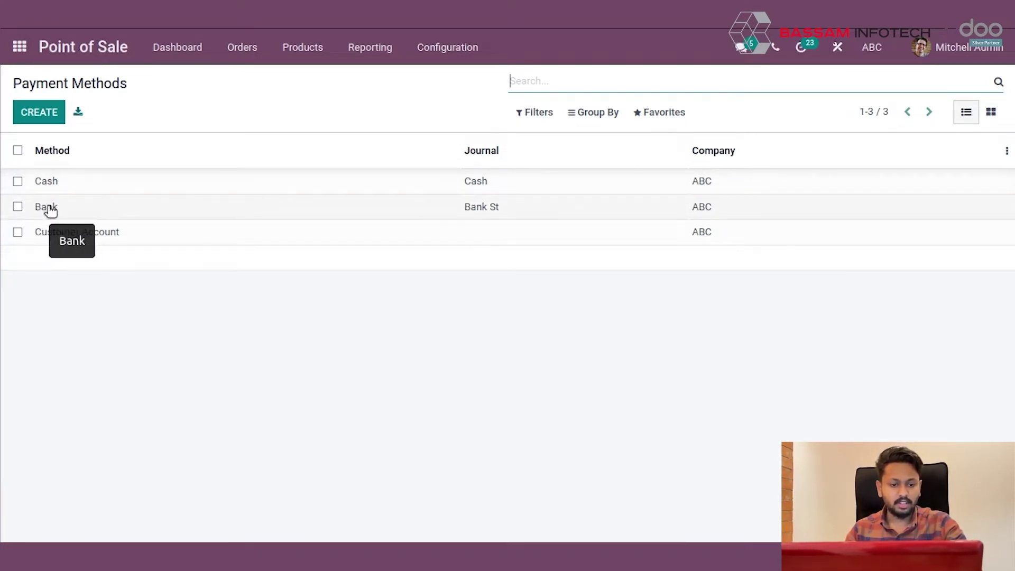
# Create and save a 'Demo' payment method using the Cash journal, with Identify Customer enabled.
pyautogui.click(44, 122)
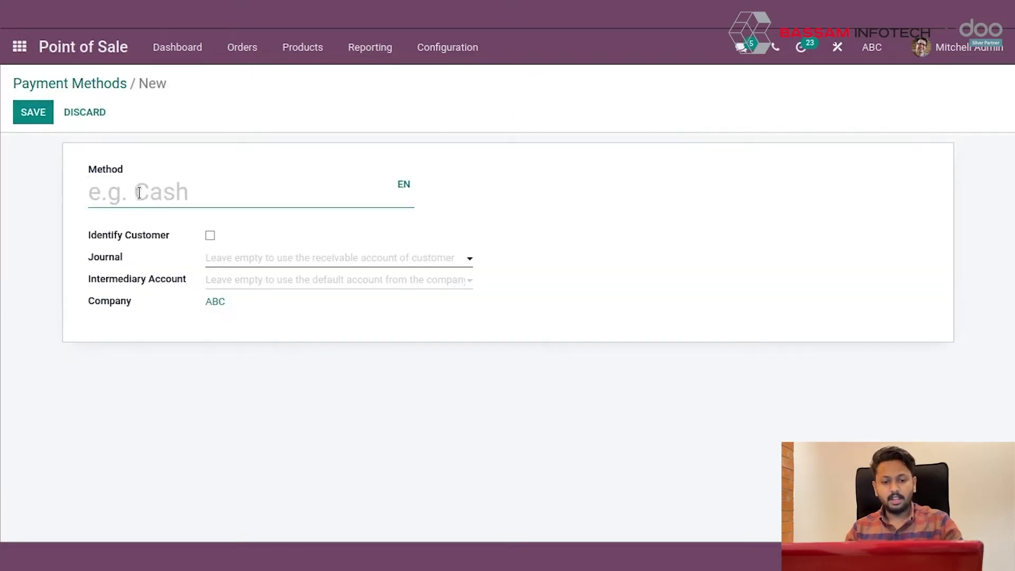
pyautogui.write('Demo')
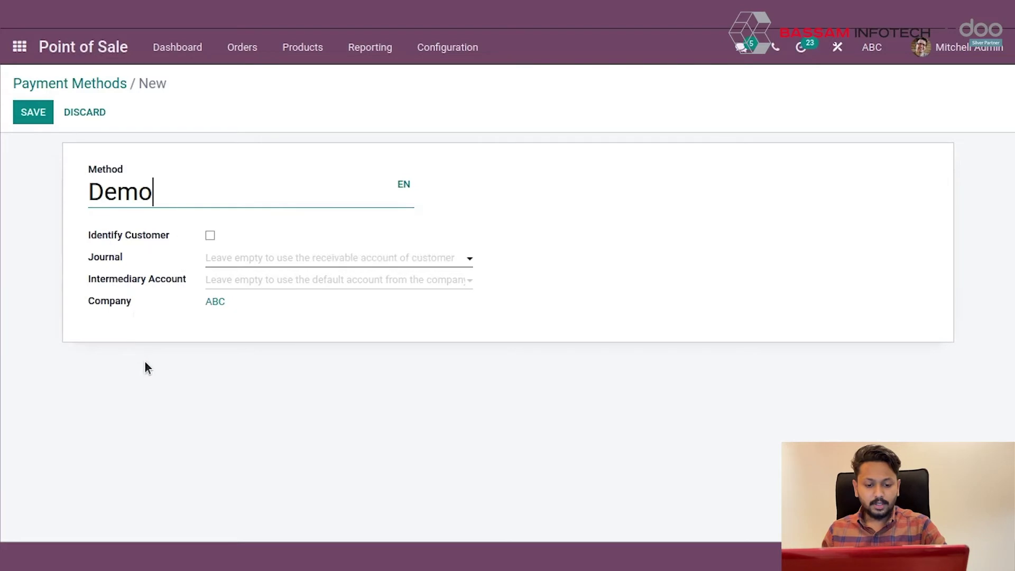
pyautogui.click(209, 236)
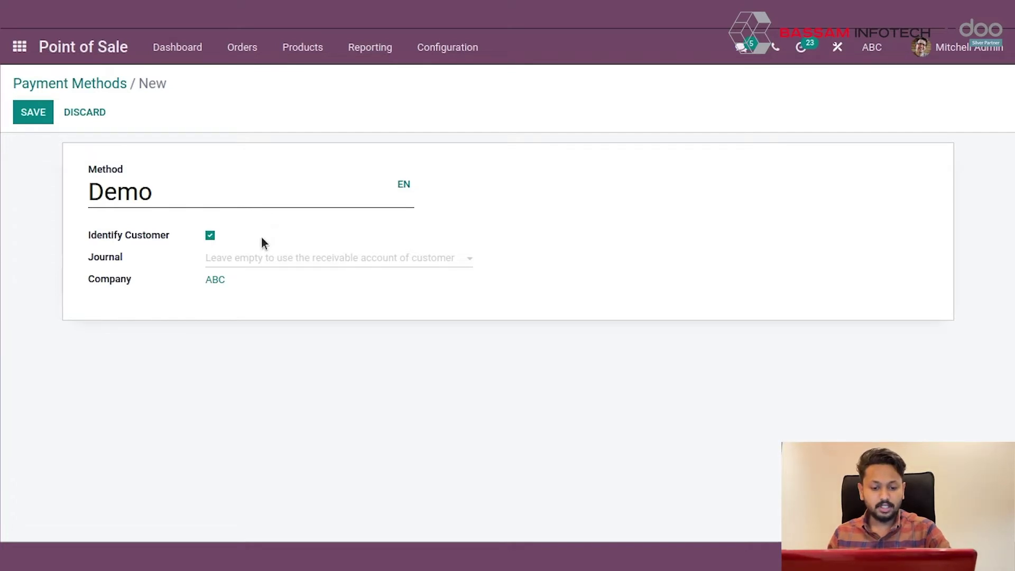
pyautogui.click(243, 259)
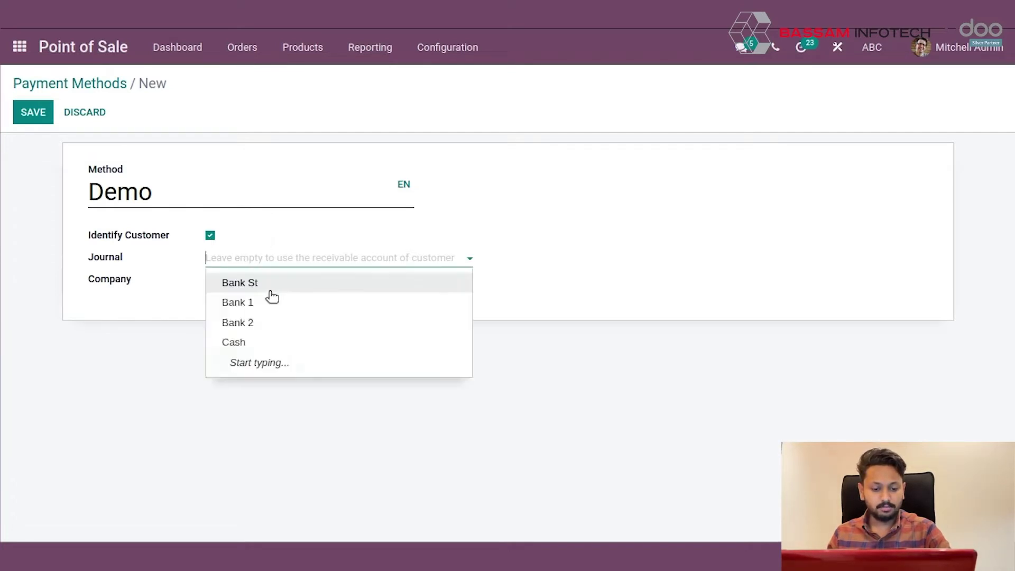
pyautogui.click(271, 345)
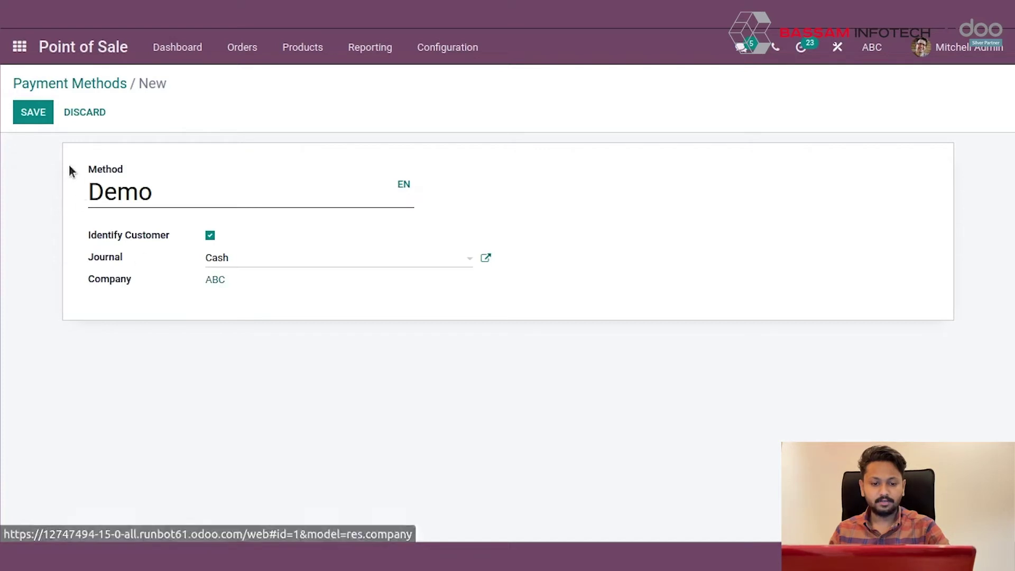
pyautogui.click(34, 111)
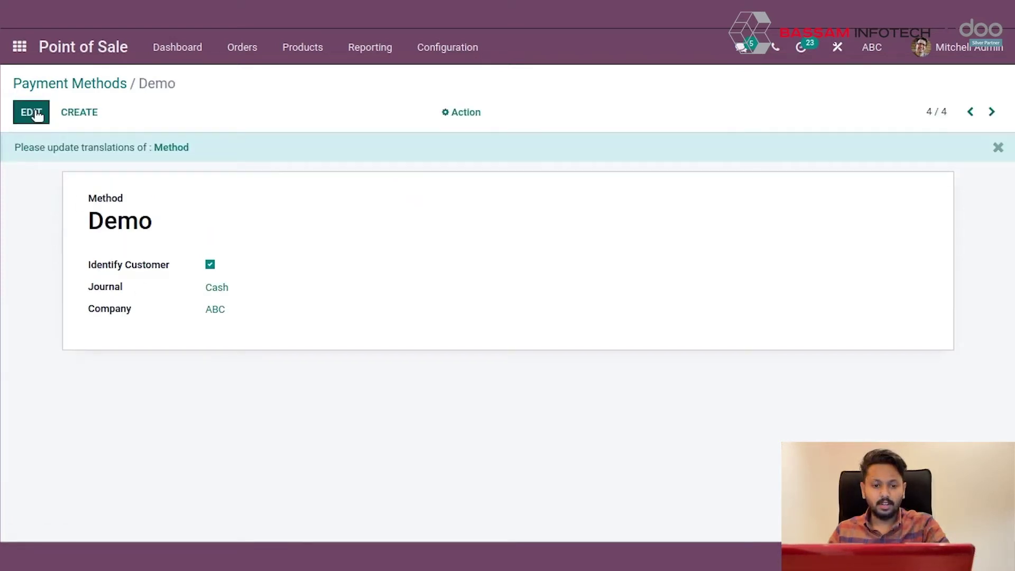
# Add Demo to the Restuarent shop's payment methods alongside Cash and Bank, and save the settings.
pyautogui.click(193, 53)
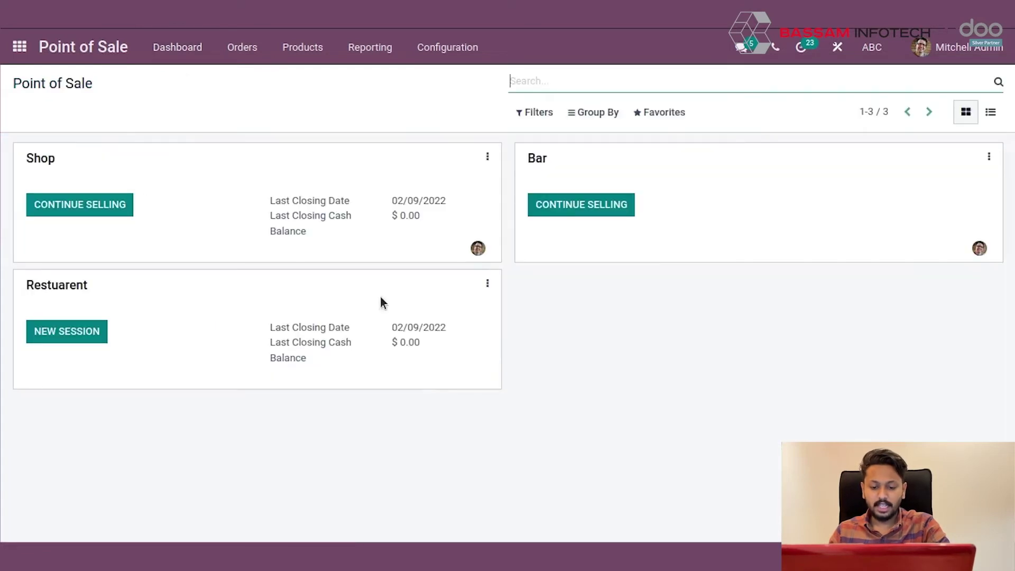
pyautogui.click(487, 285)
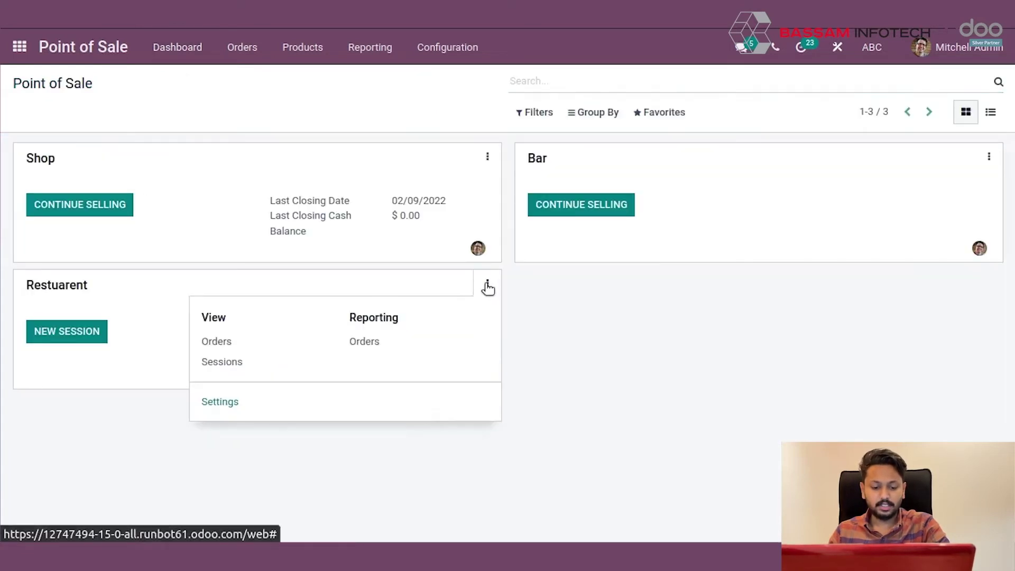
pyautogui.click(220, 402)
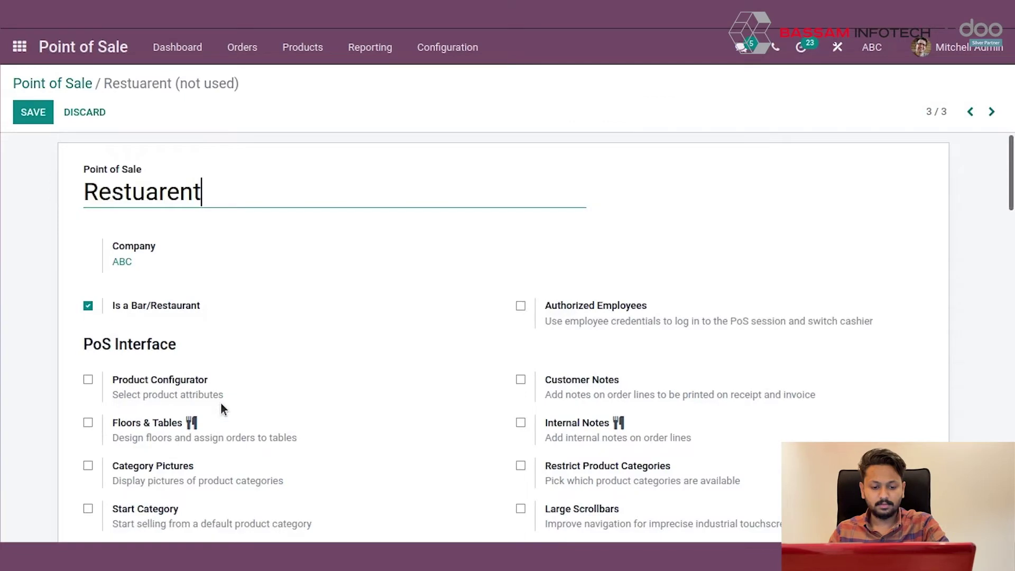
pyautogui.scroll(-5, 221, 402)
pyautogui.scroll(-5, 221, 402)
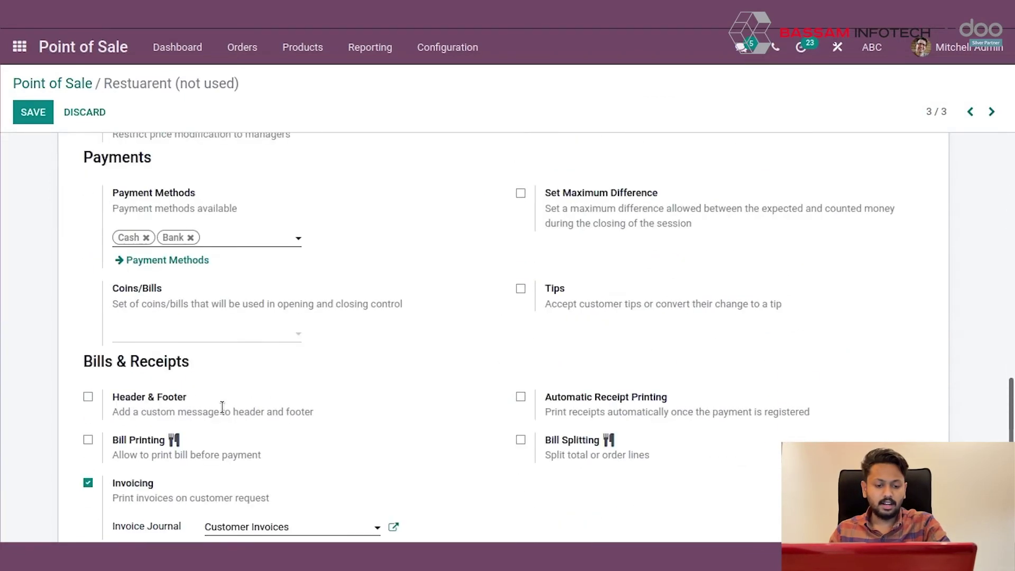
pyautogui.scroll(2, 222, 408)
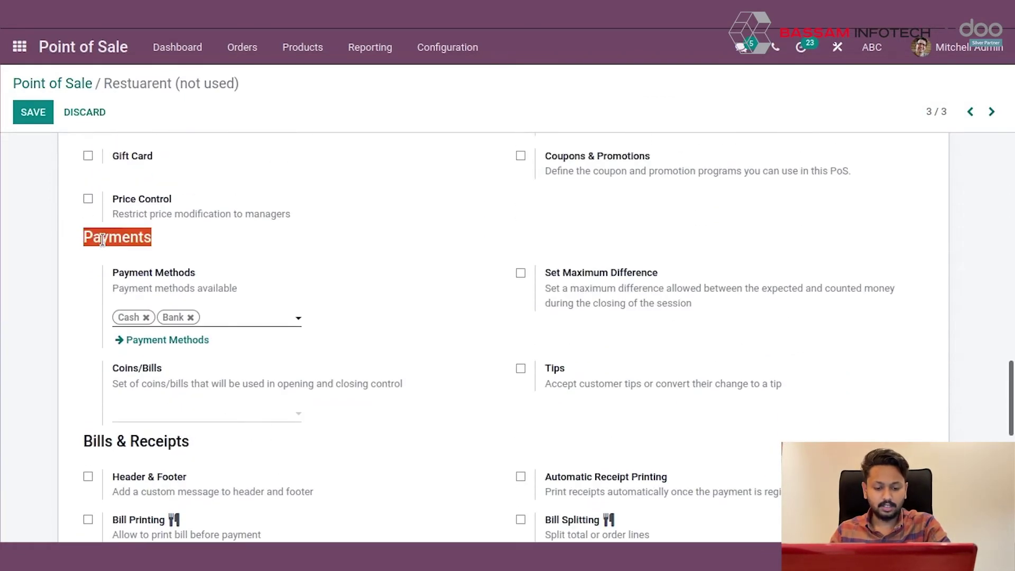
pyautogui.click(213, 319)
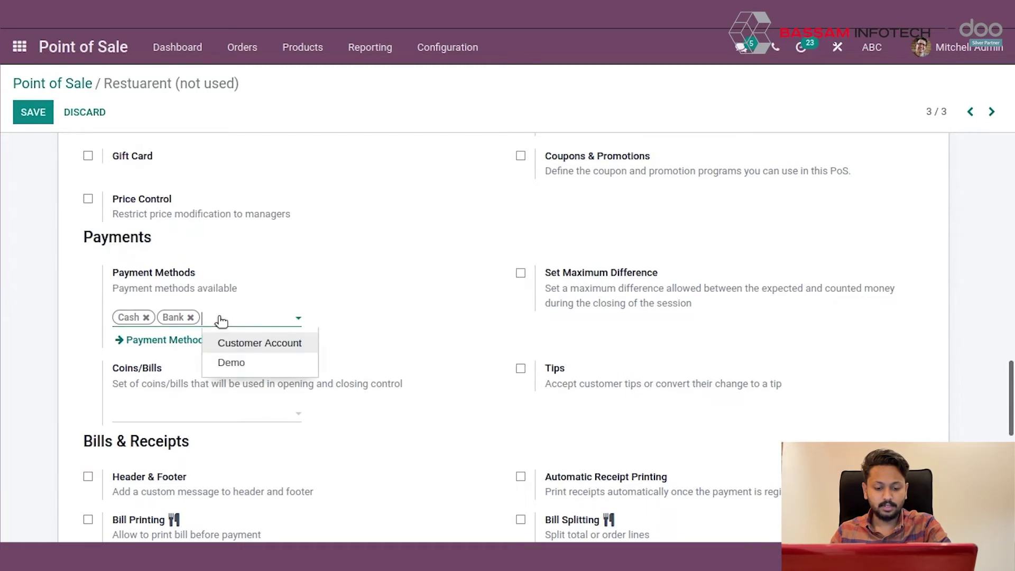
pyautogui.click(237, 365)
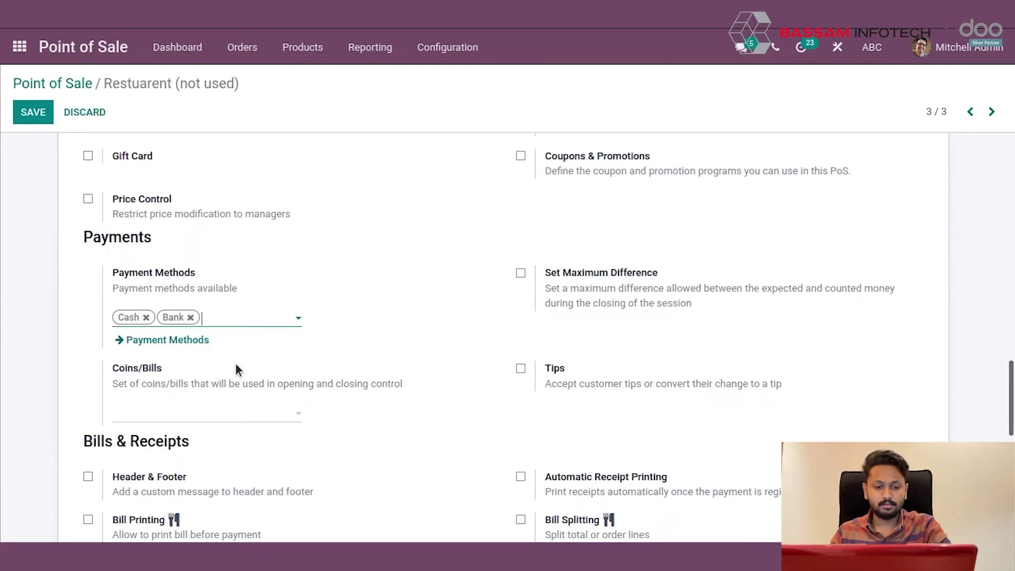
pyautogui.click(27, 115)
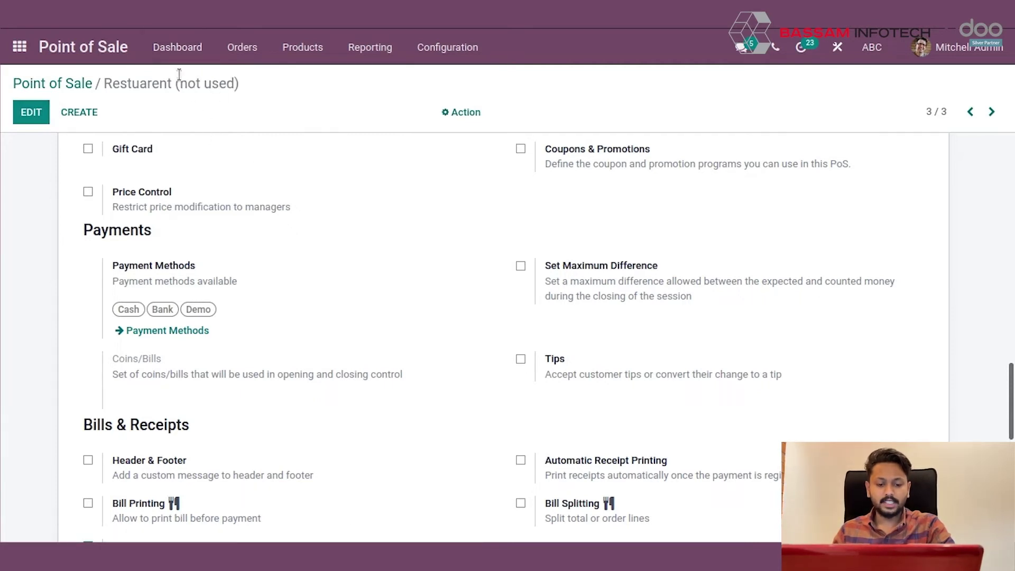
pyautogui.click(167, 47)
# Start a Restuarent session and ring up Bacon Burger, Cheese Burger and Coca-Cola ($18.06) for payment.
pyautogui.click(93, 333)
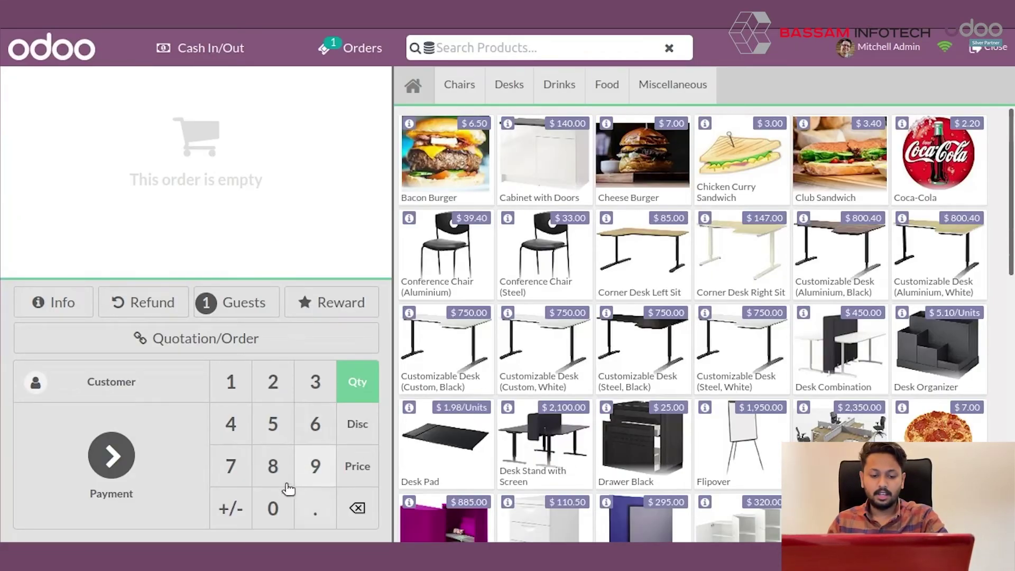
pyautogui.click(447, 158)
pyautogui.click(648, 179)
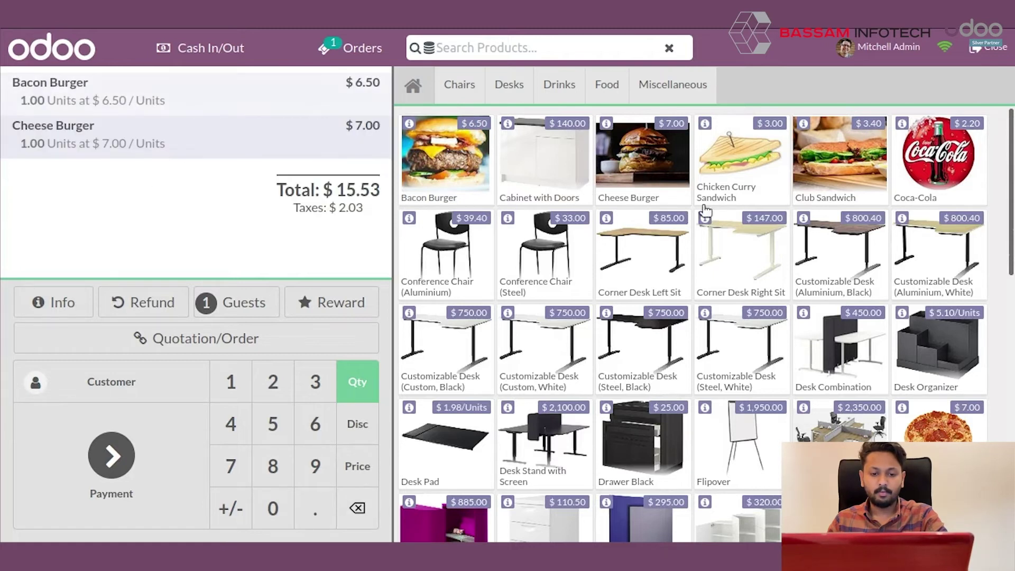
pyautogui.click(907, 174)
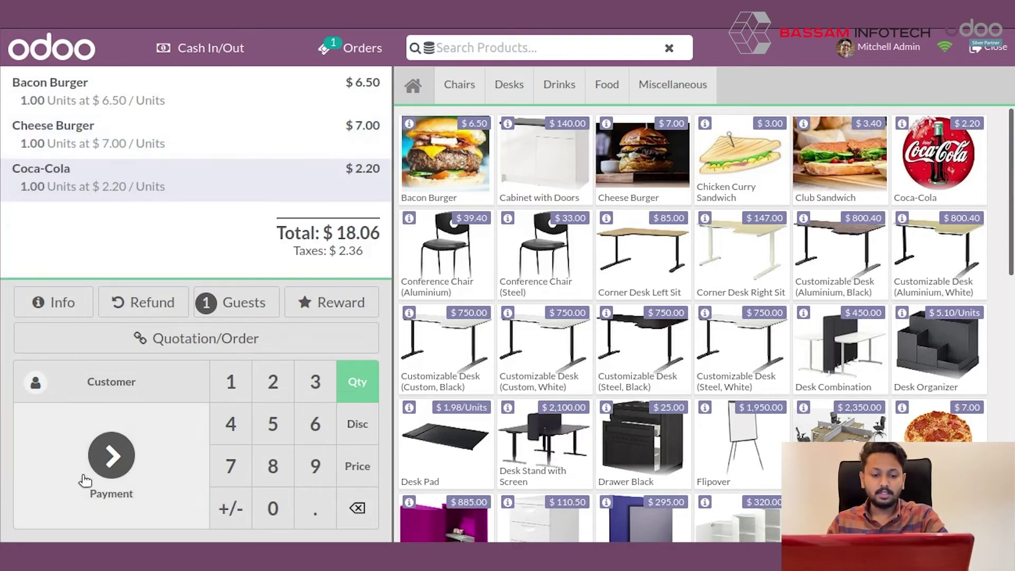
pyautogui.click(114, 456)
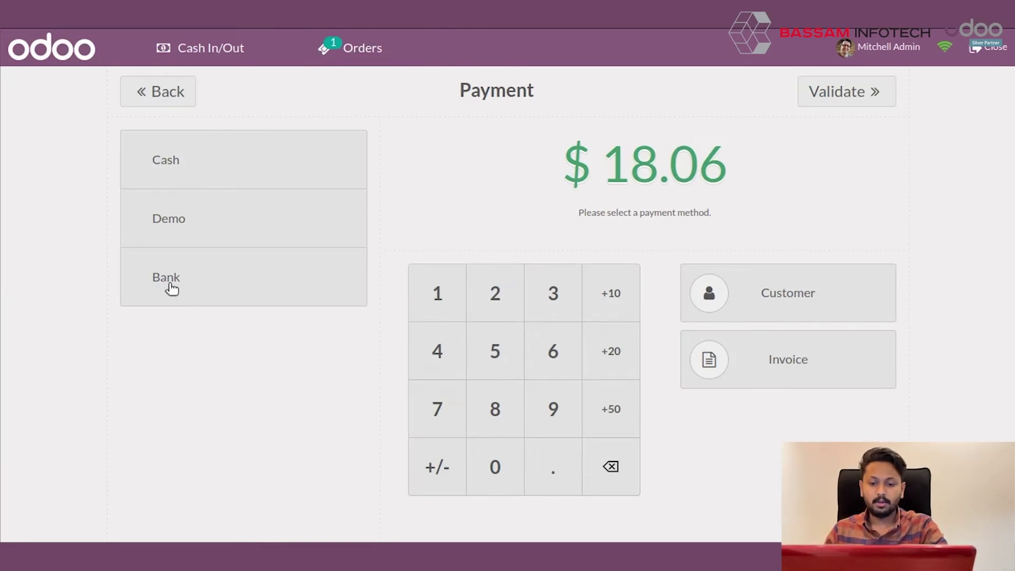
# Pay the full $18.06 with Demo, assign the required customer, and validate the order.
pyautogui.click(172, 226)
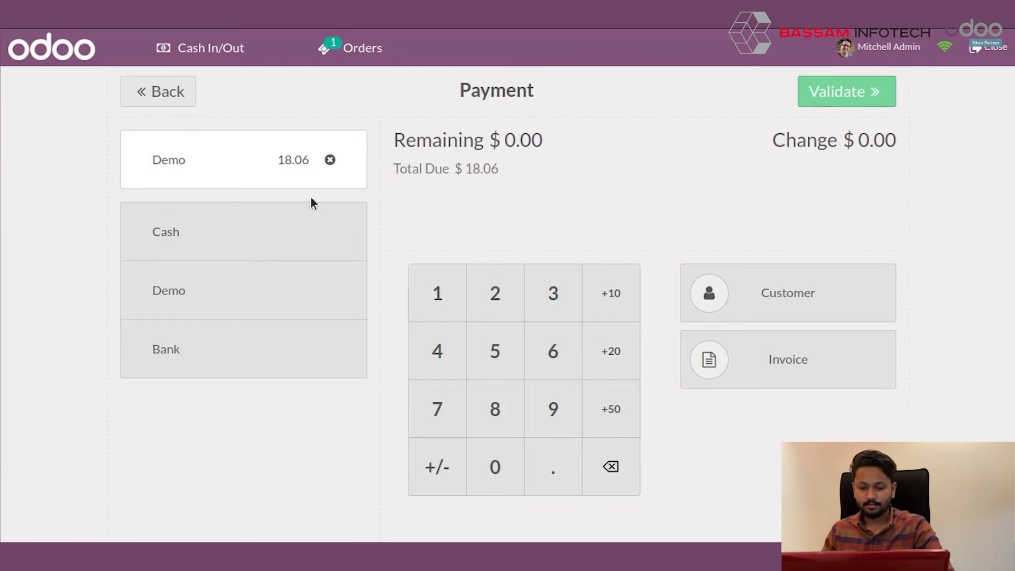
pyautogui.click(814, 95)
pyautogui.click(655, 340)
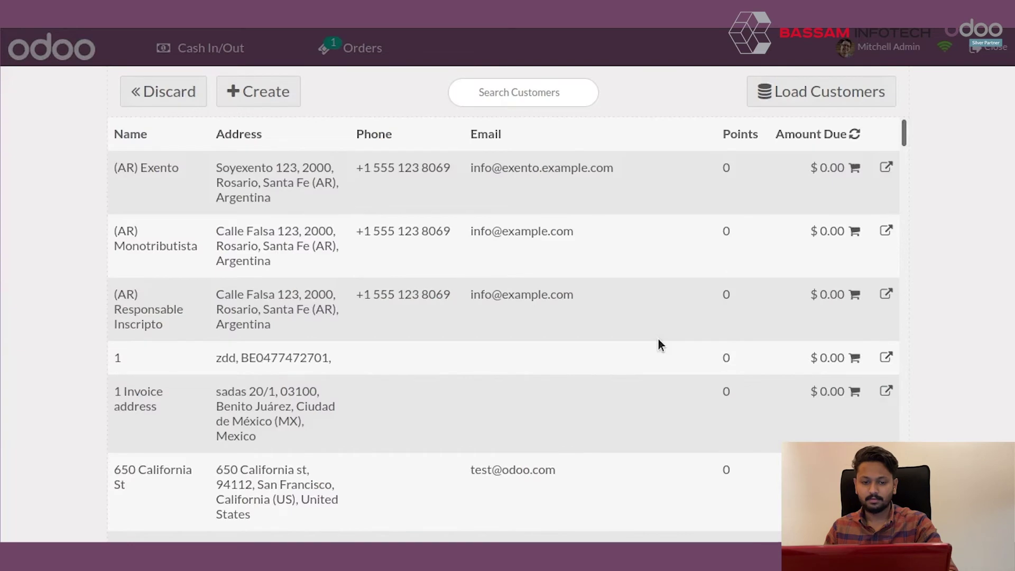
pyautogui.click(710, 182)
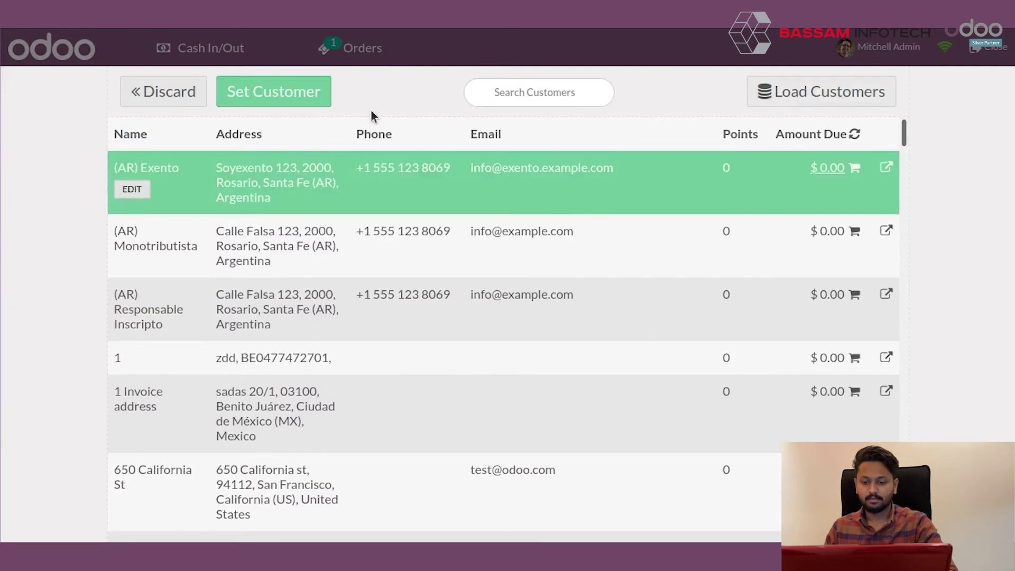
pyautogui.click(318, 90)
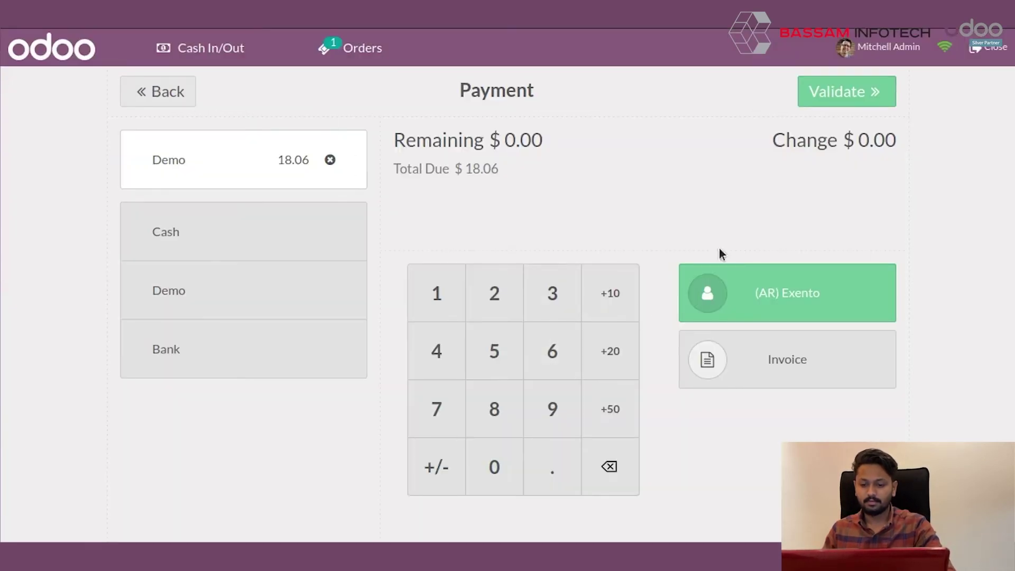
pyautogui.click(829, 93)
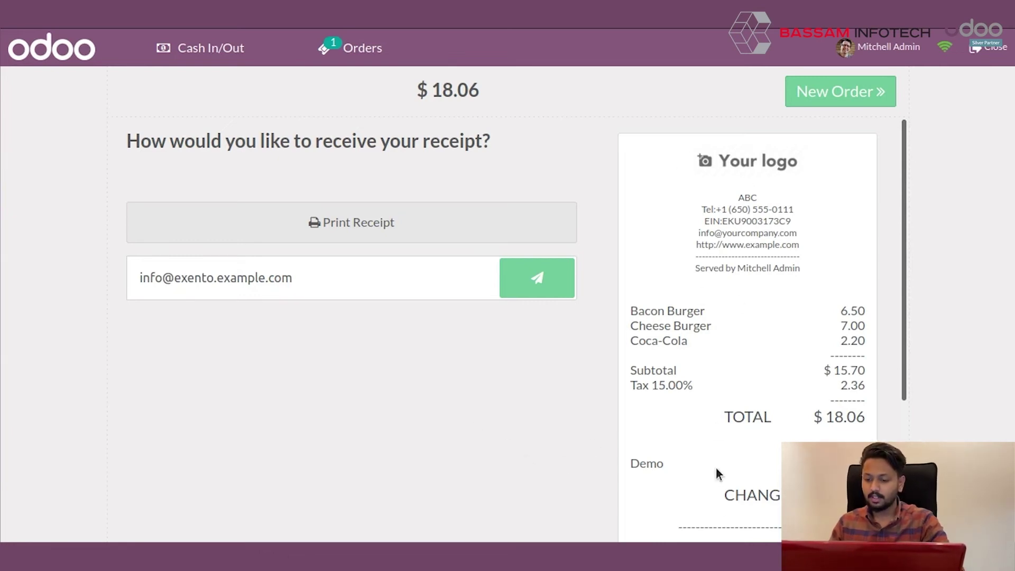
# Check the receipt, then close the Restuarent session from the Closing Control summary.
pyautogui.scroll(-1, 718, 473)
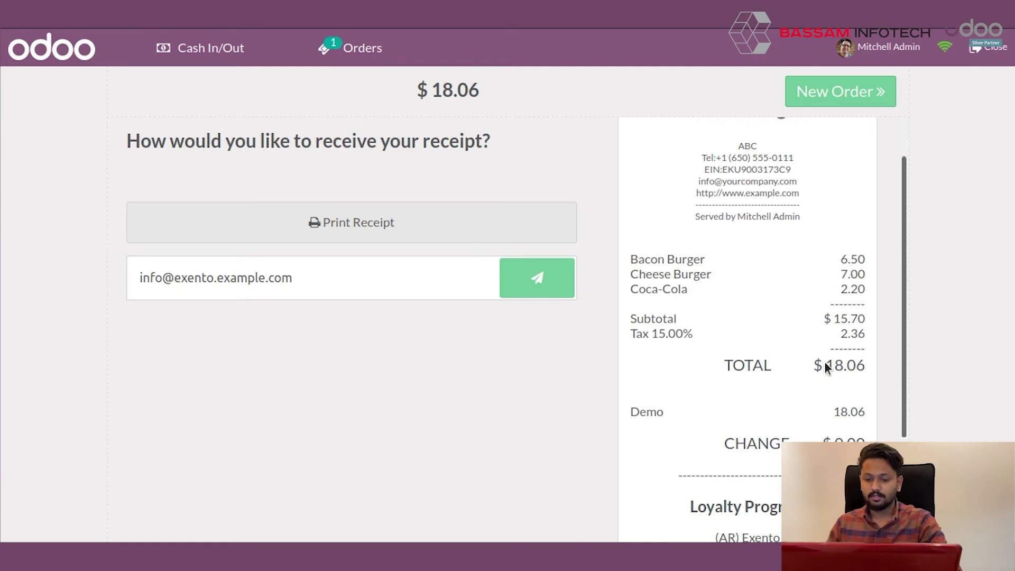
pyautogui.scroll(-3, 736, 363)
pyautogui.scroll(3, 754, 353)
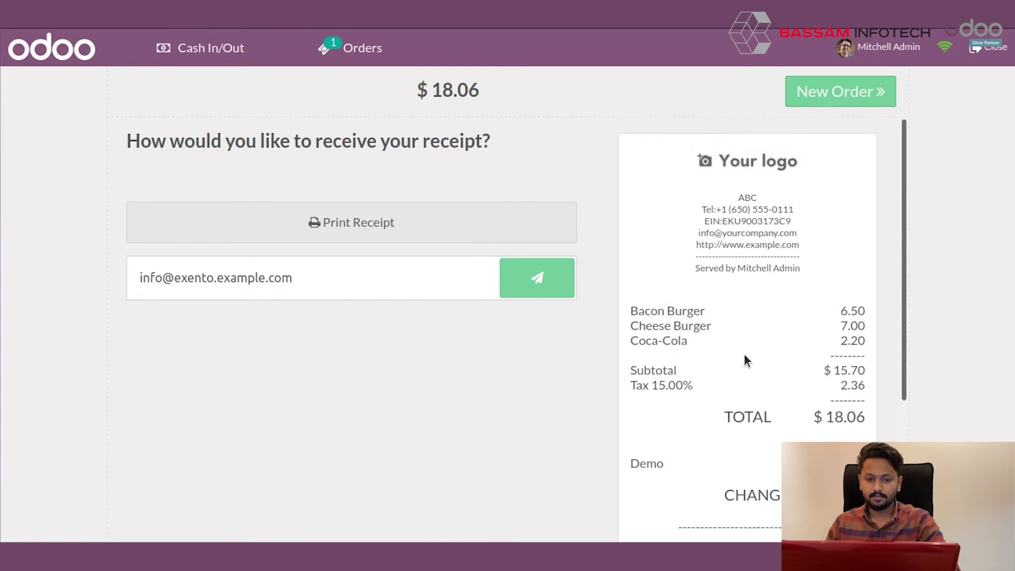
pyautogui.click(985, 54)
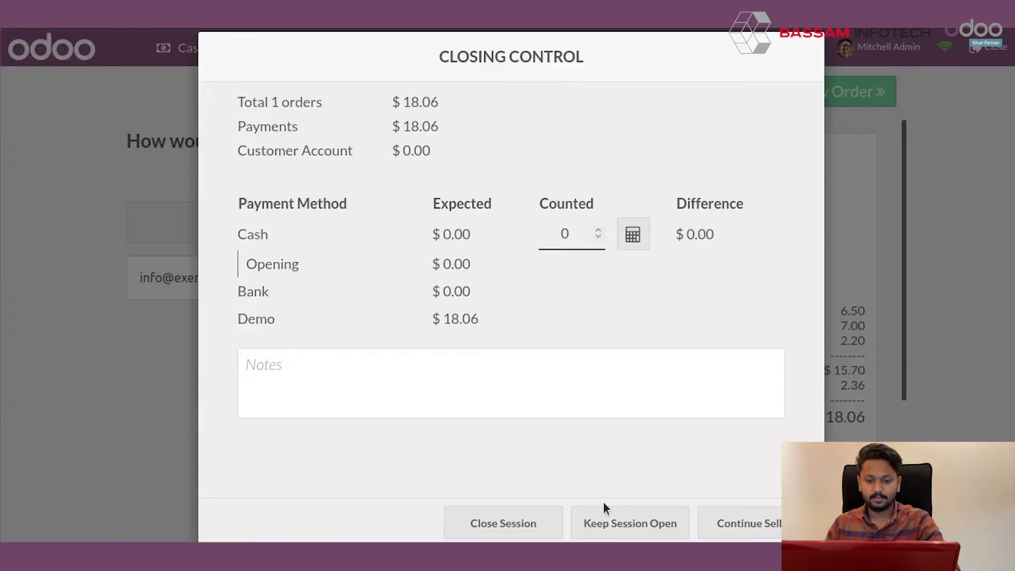
pyautogui.click(479, 533)
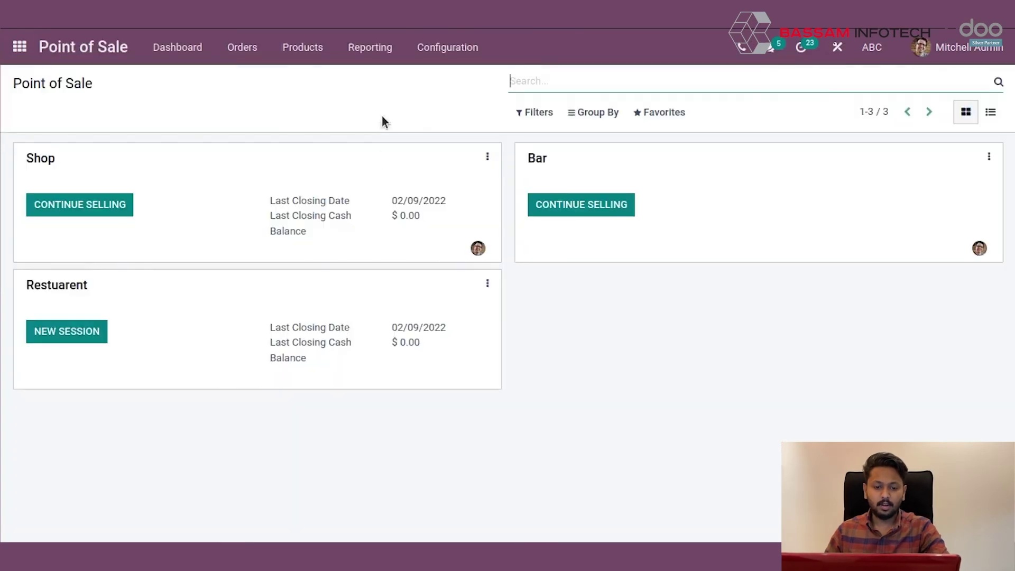
# Open the Payments report and expand the Demo group showing the $18.06 Restuarent/0001 payment.
pyautogui.click(239, 50)
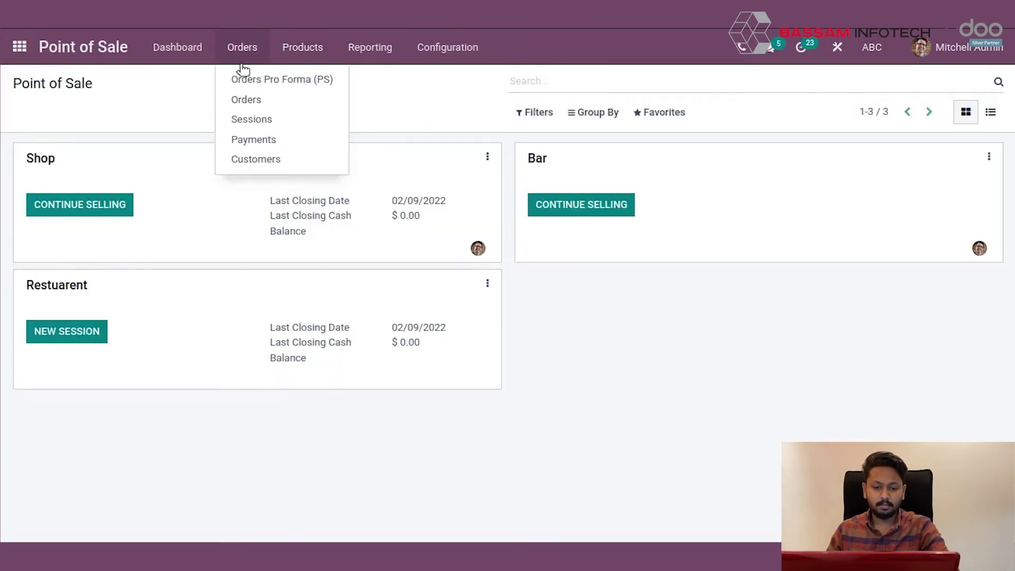
pyautogui.click(254, 140)
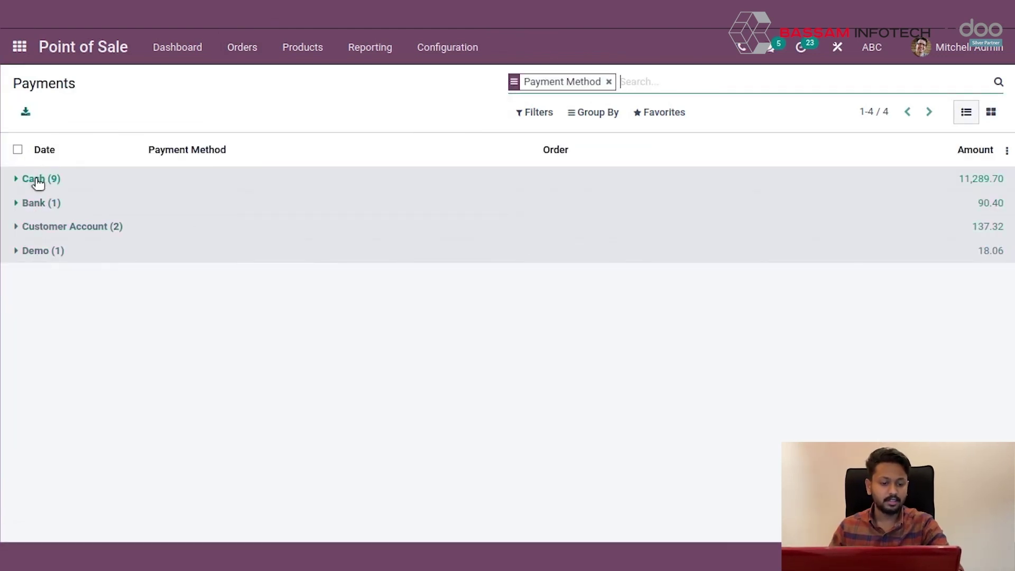
pyautogui.click(39, 255)
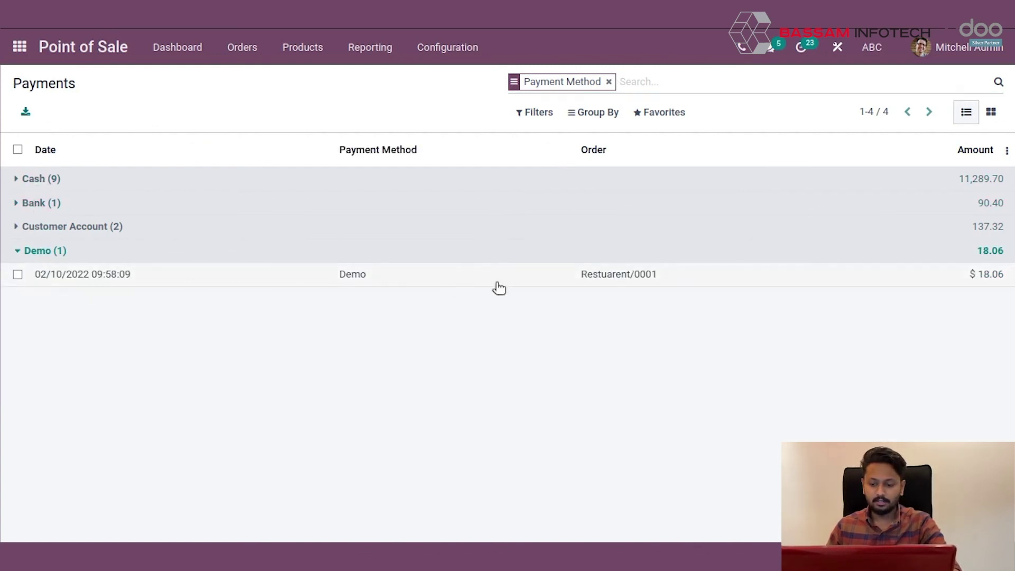